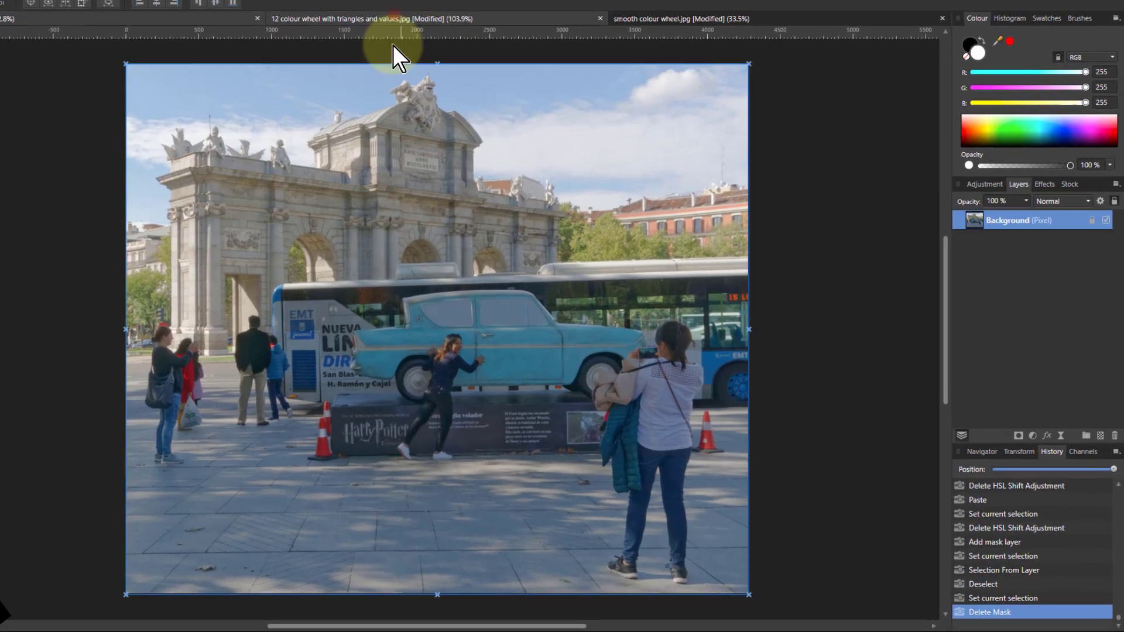
Switch to the '12 colour wheel with triangles and values.jpg' document
left_click(463, 70)
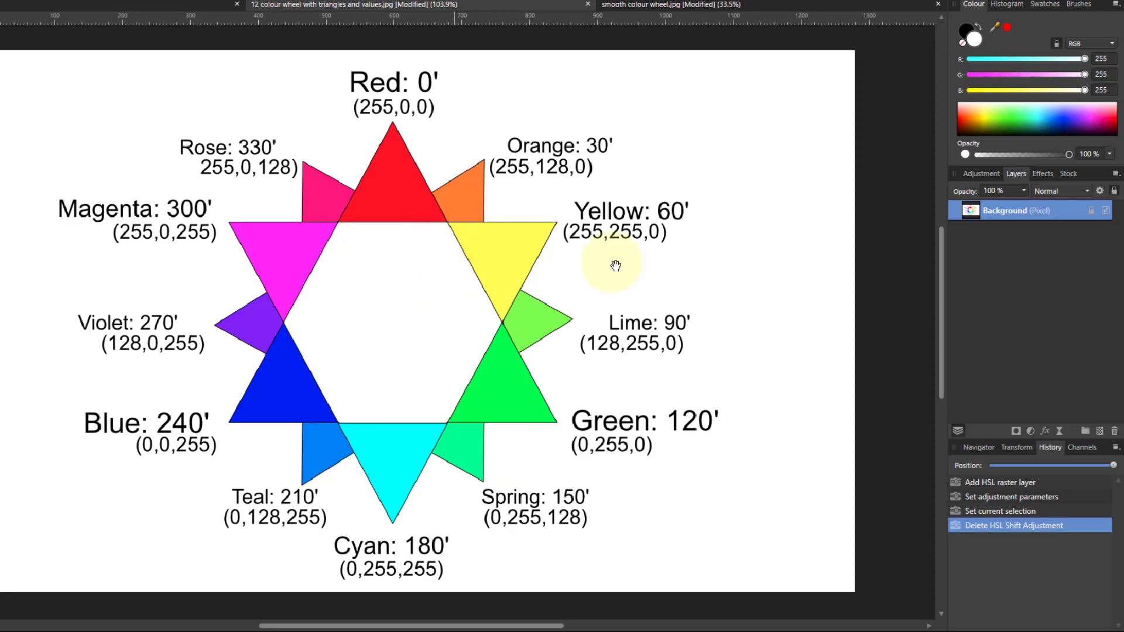
Add an HSL adjustment layer to the colour wheel and nudge its settings panel up
left_click(1030, 431)
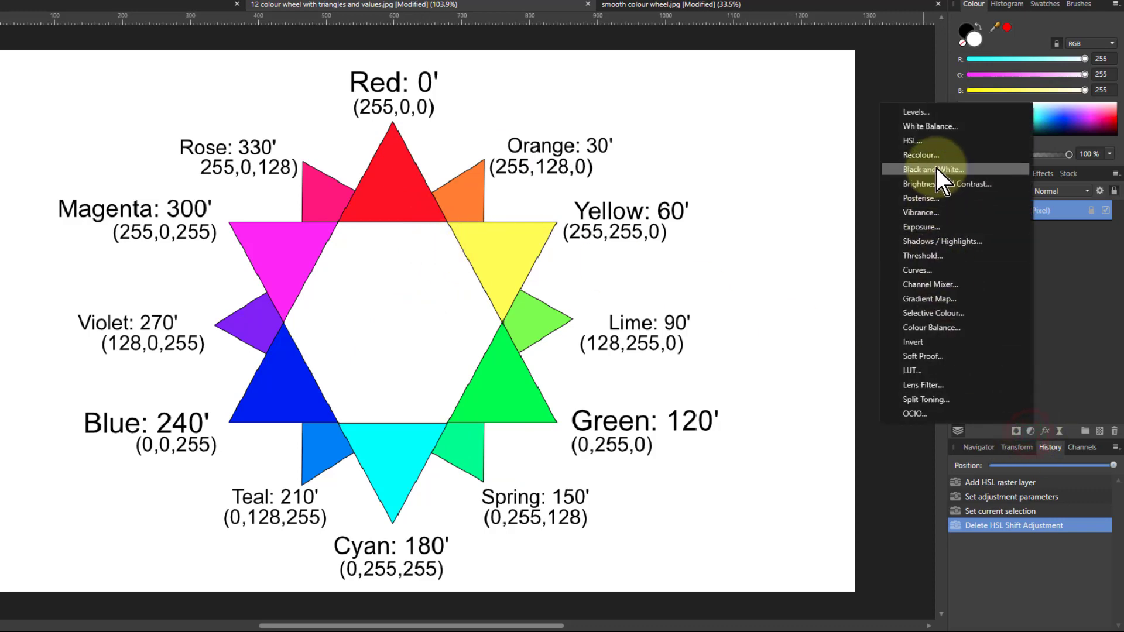
left_click(916, 144)
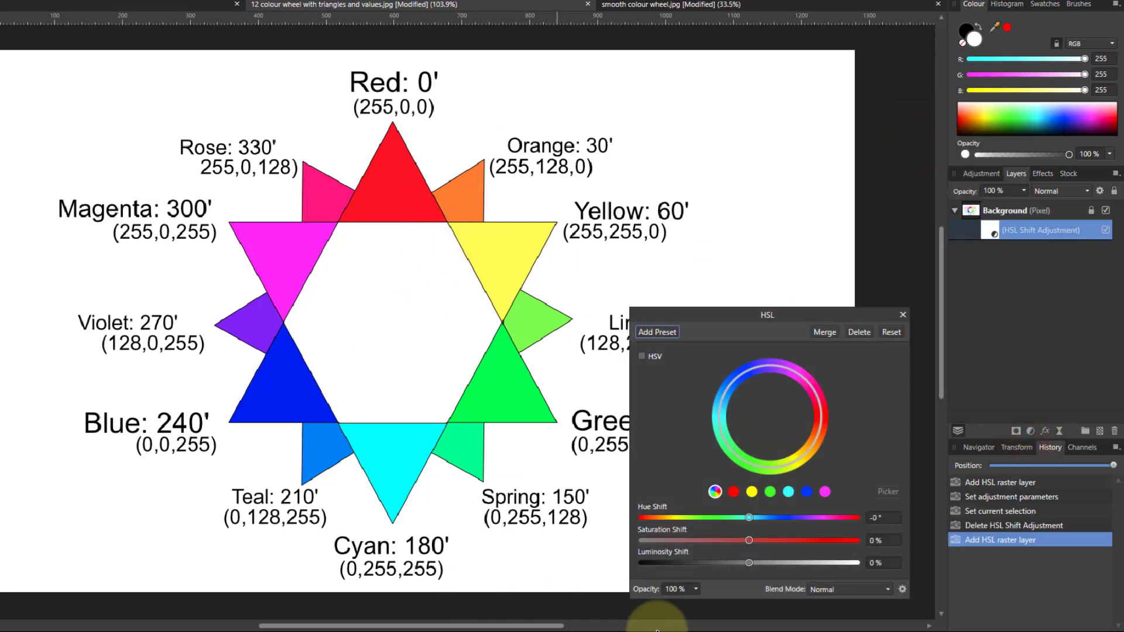
left_click_drag(722, 314, 719, 294)
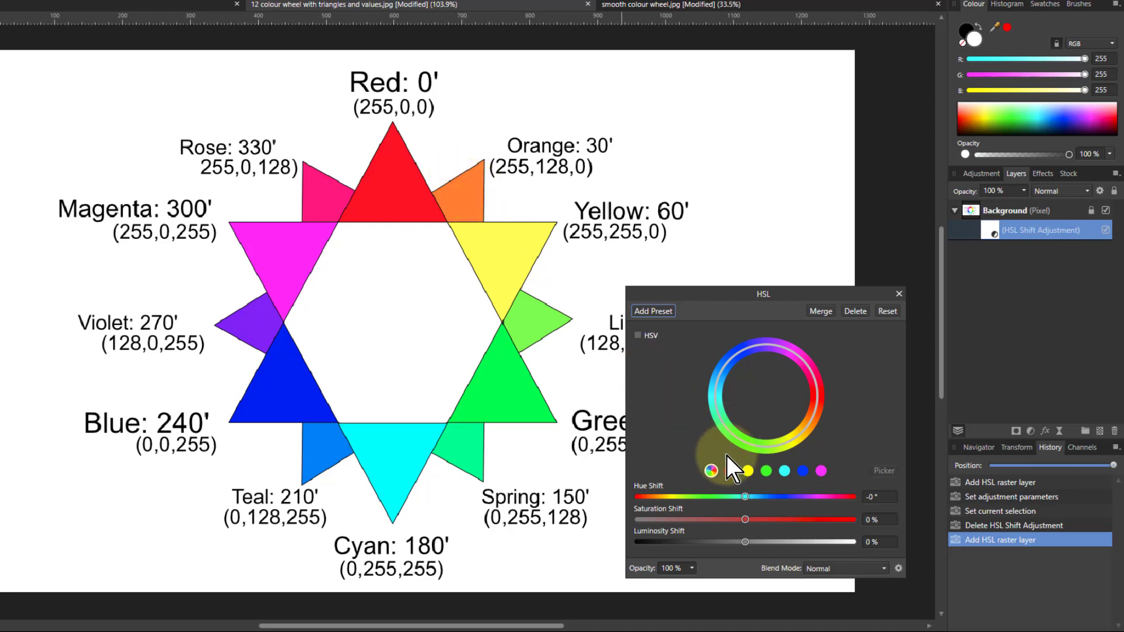
Set the red range's Hue Shift to -30° so the red triangles turn orange
left_click(728, 471)
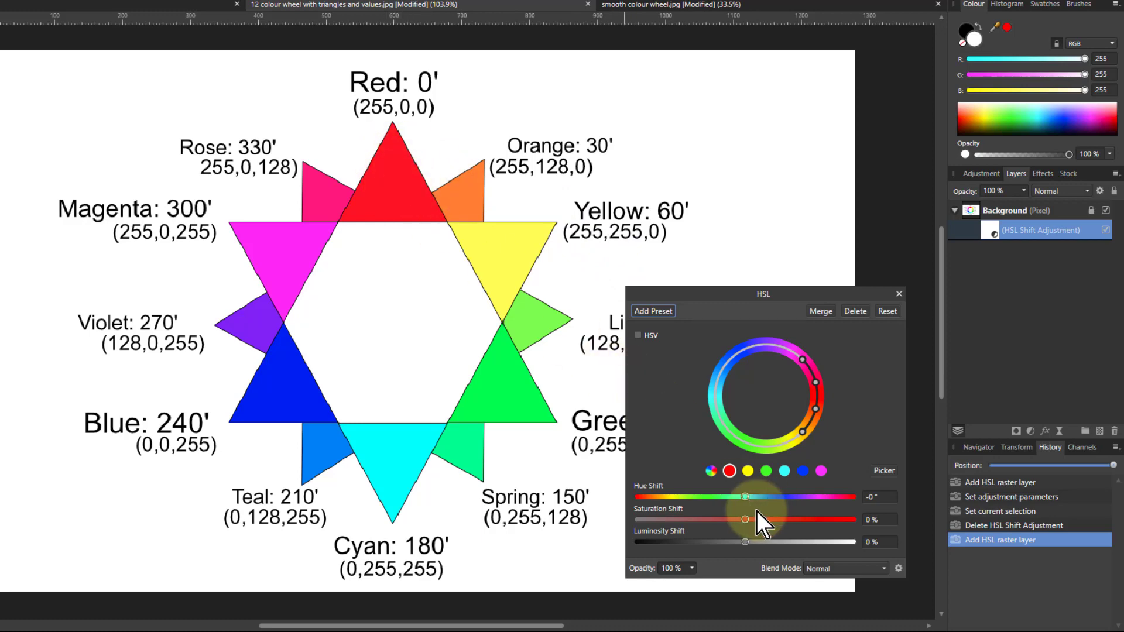
mouse_move(745, 498)
left_mouse_down()
mouse_move(718, 494)
mouse_move(732, 494)
left_mouse_up()
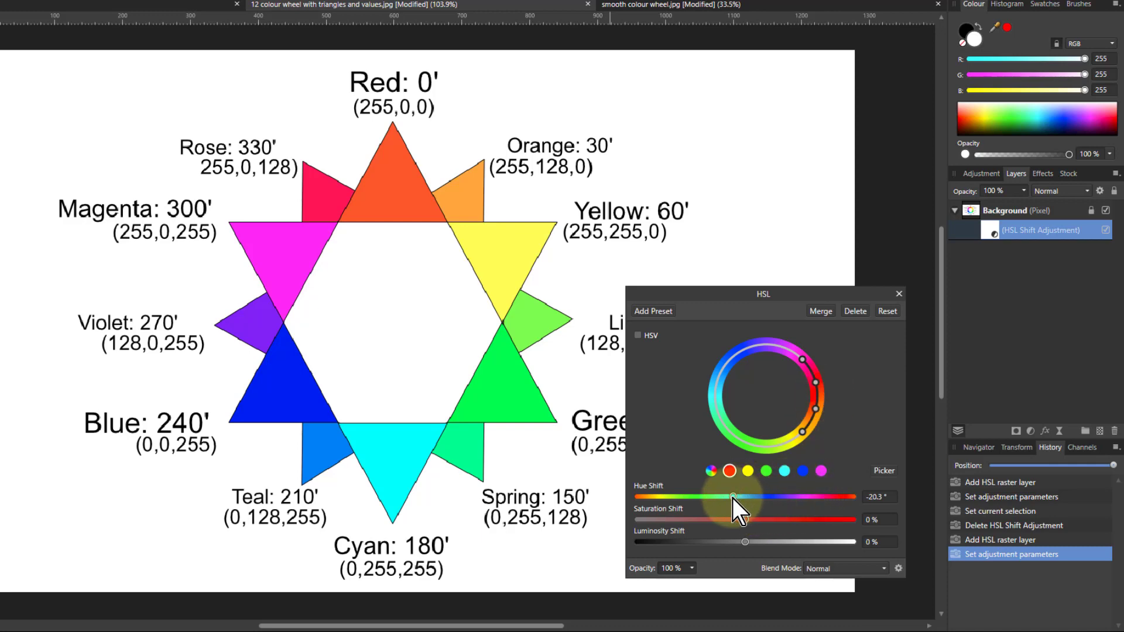
left_click_drag(736, 498, 732, 498)
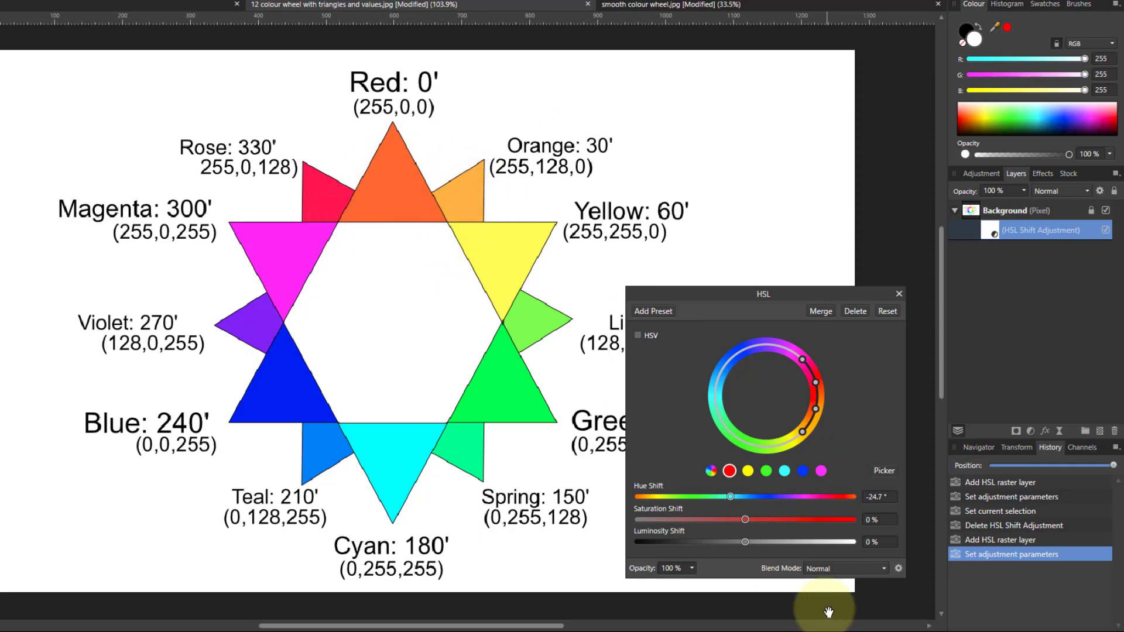
left_click(876, 497)
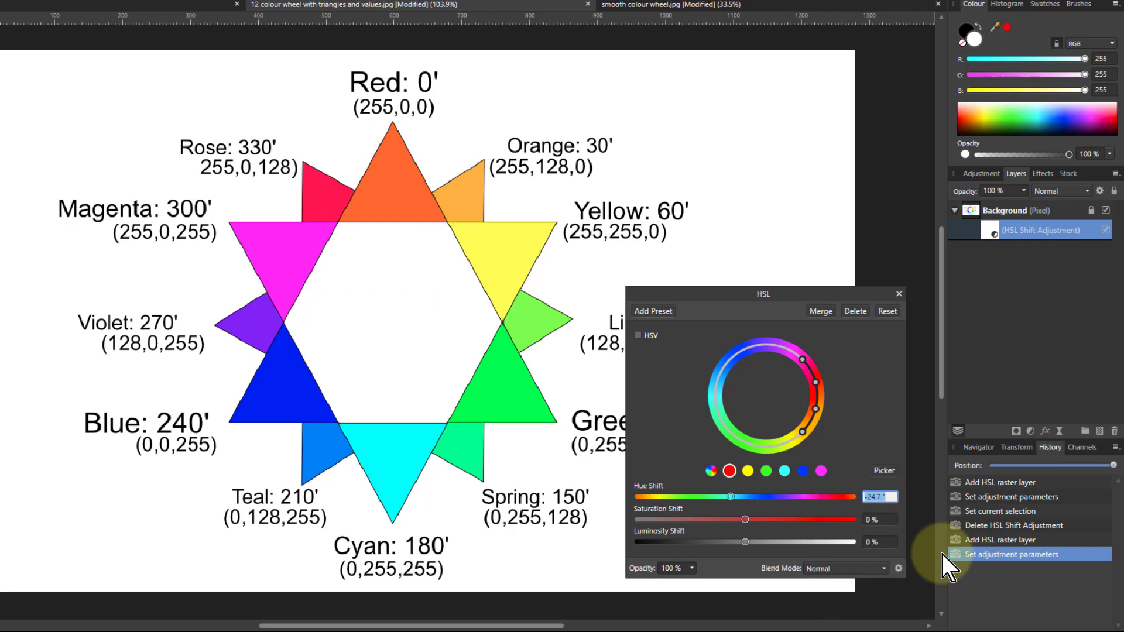
type("30")
key("Return")
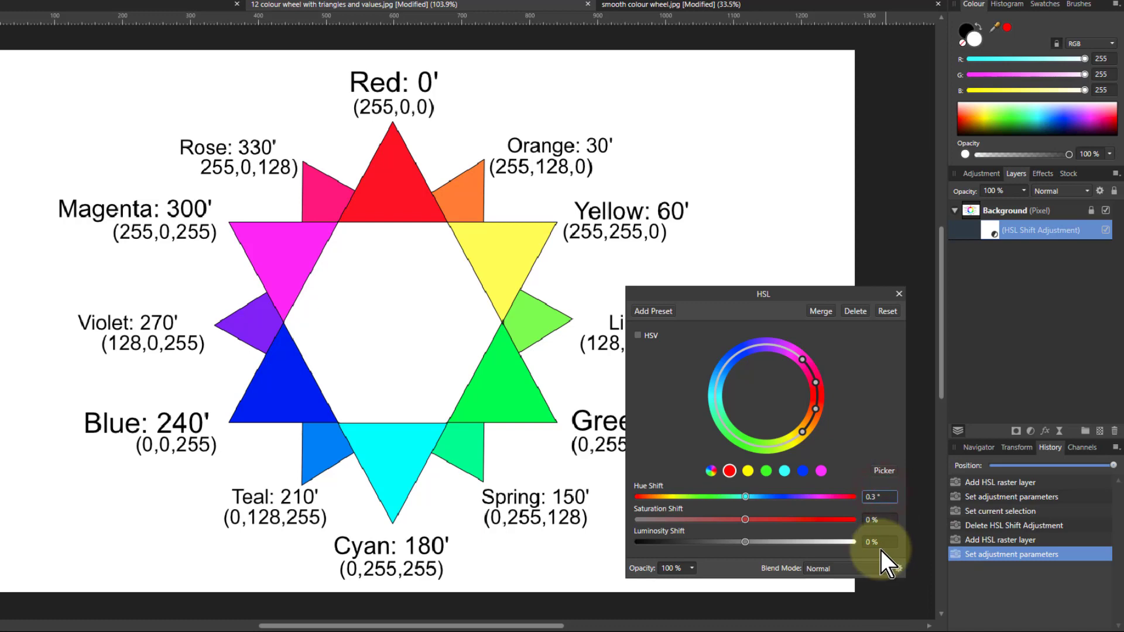
type("-30")
key("Return")
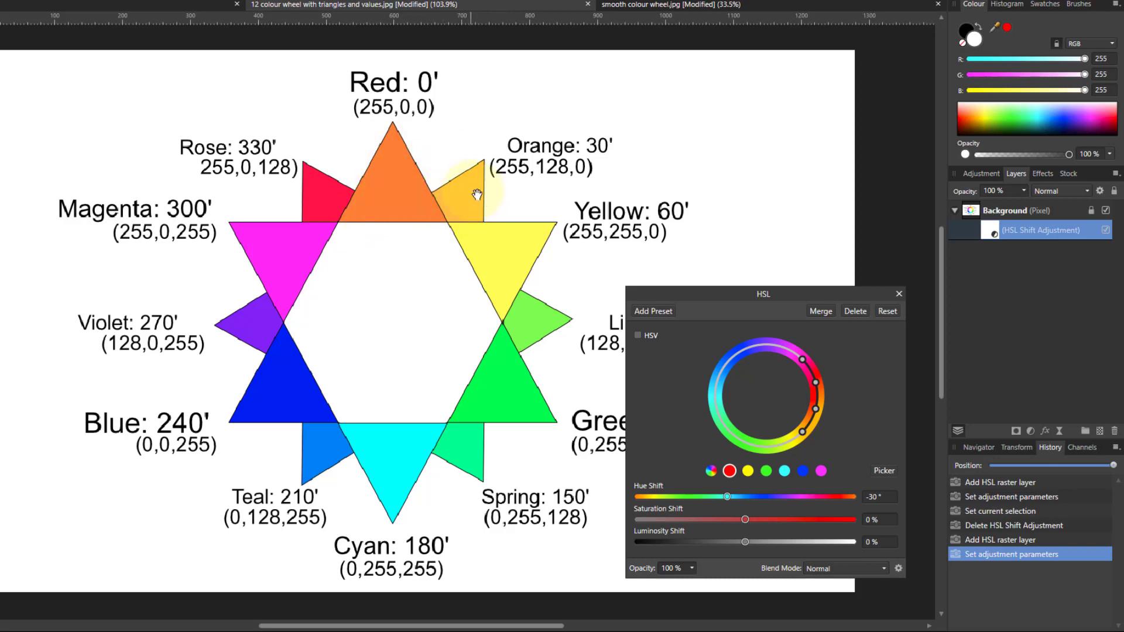
Give the yellow range a 30° Hue Shift and the green range 90°, then select cyan
left_click(747, 471)
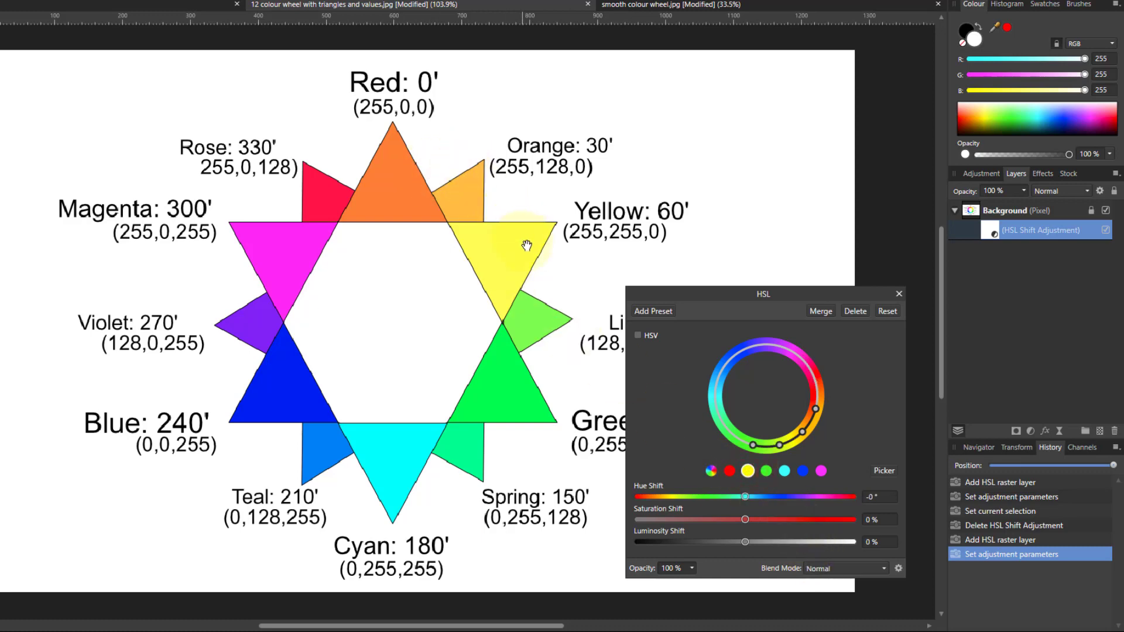
left_click(875, 496)
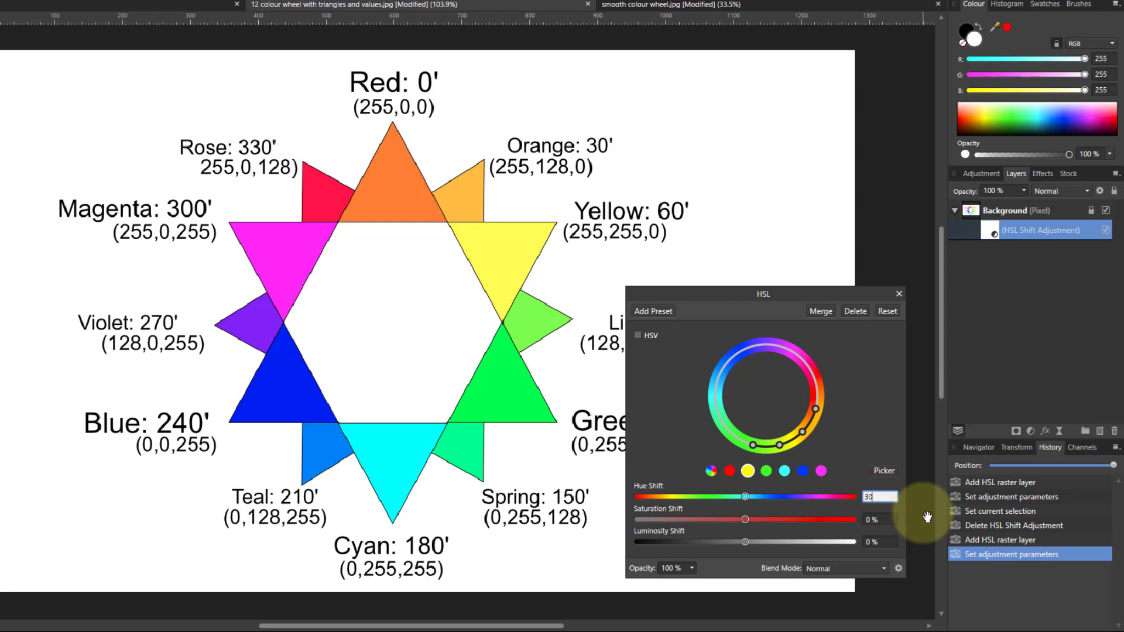
key("Return")
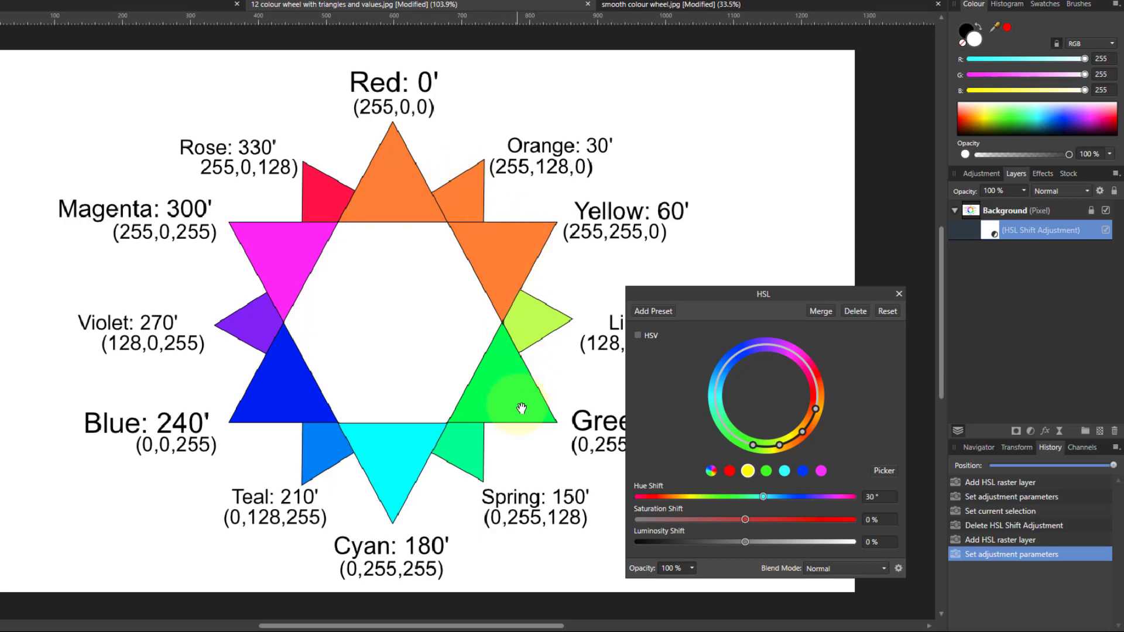
left_click(773, 470)
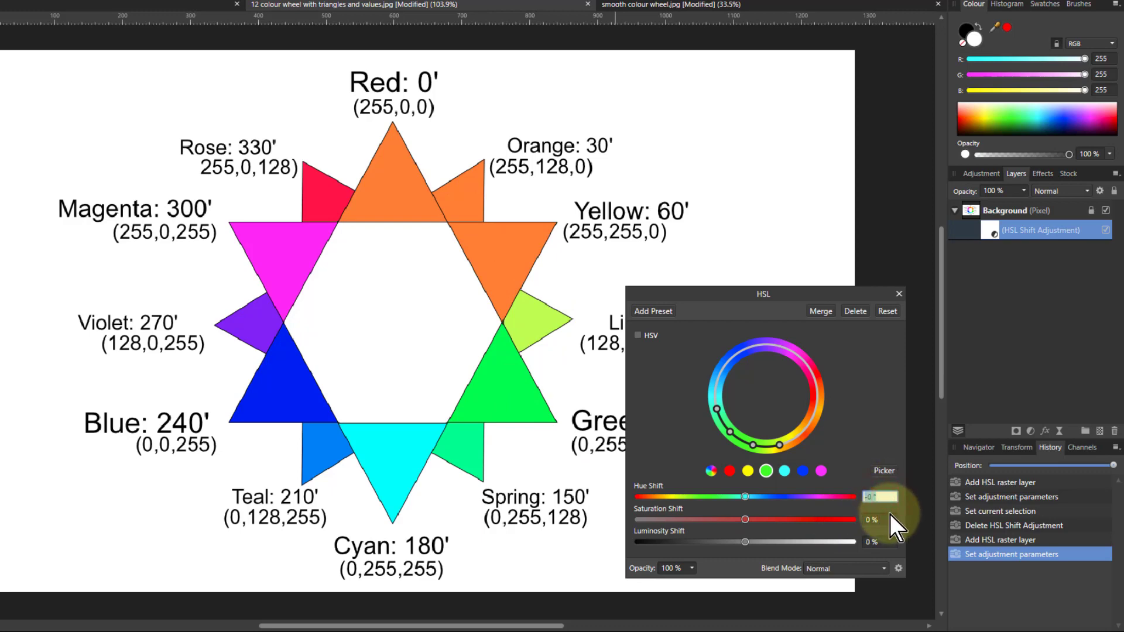
key("Return")
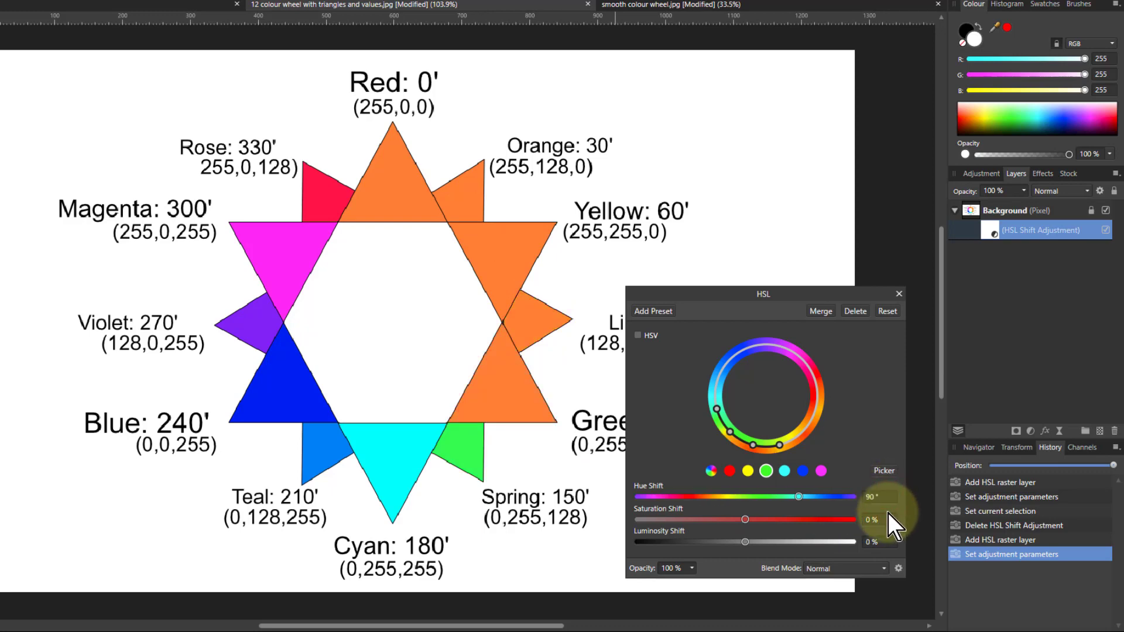
left_click(784, 471)
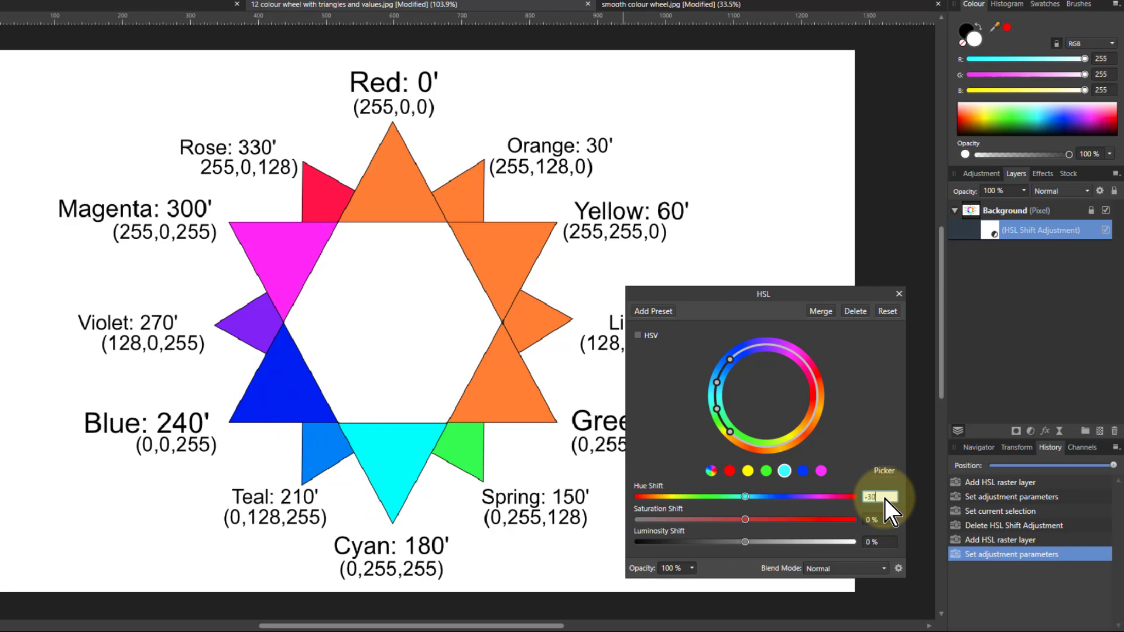
Apply a -30° Hue Shift to the cyans and a 30° Hue Shift to the blues
key("Return")
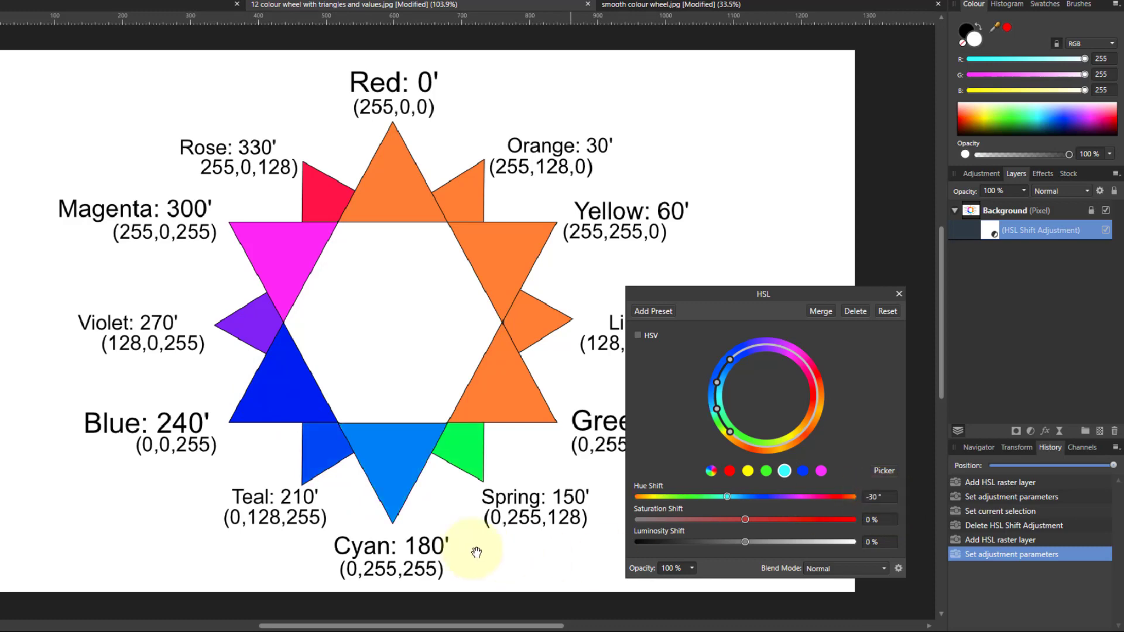
left_click(803, 471)
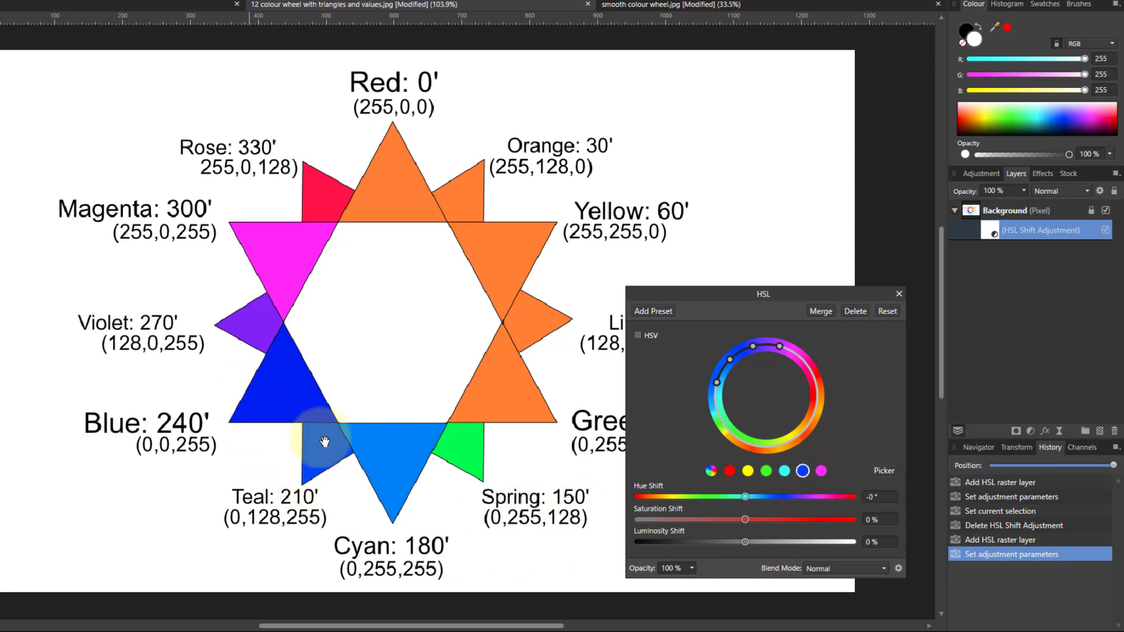
left_click(873, 497)
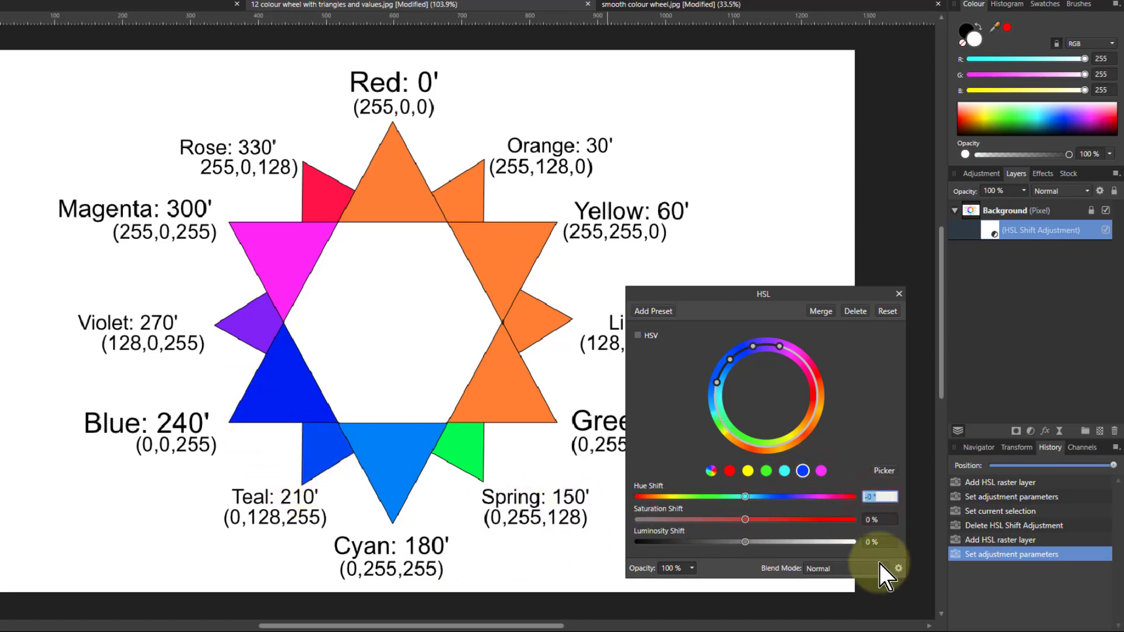
type("30")
key("Return")
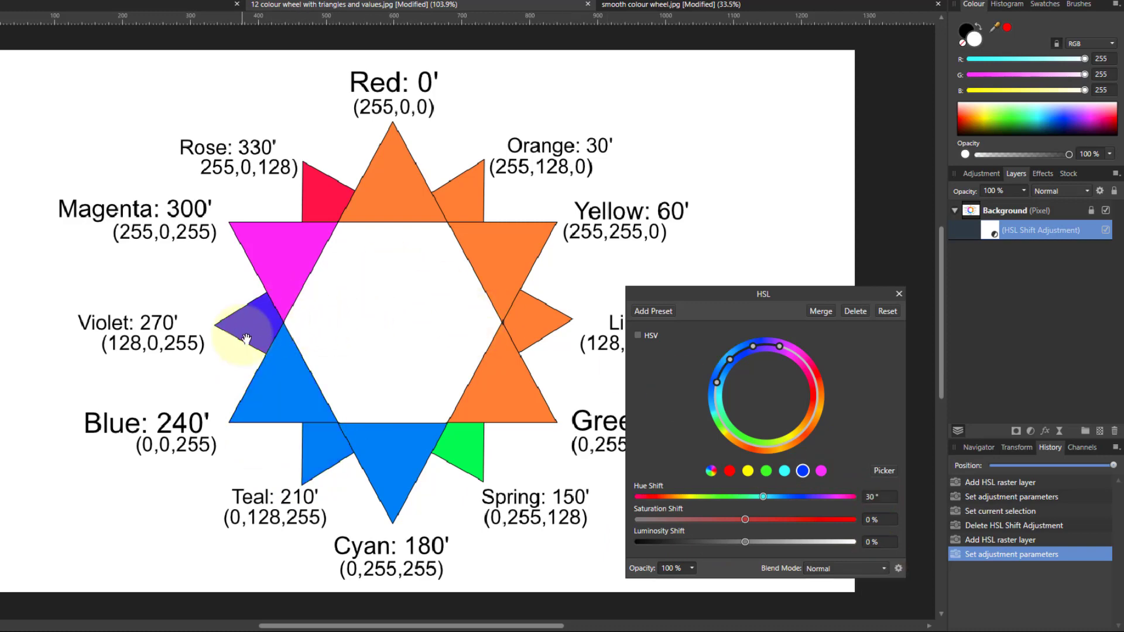
Shift the magenta range by 90° and close the HSL settings
left_click(821, 470)
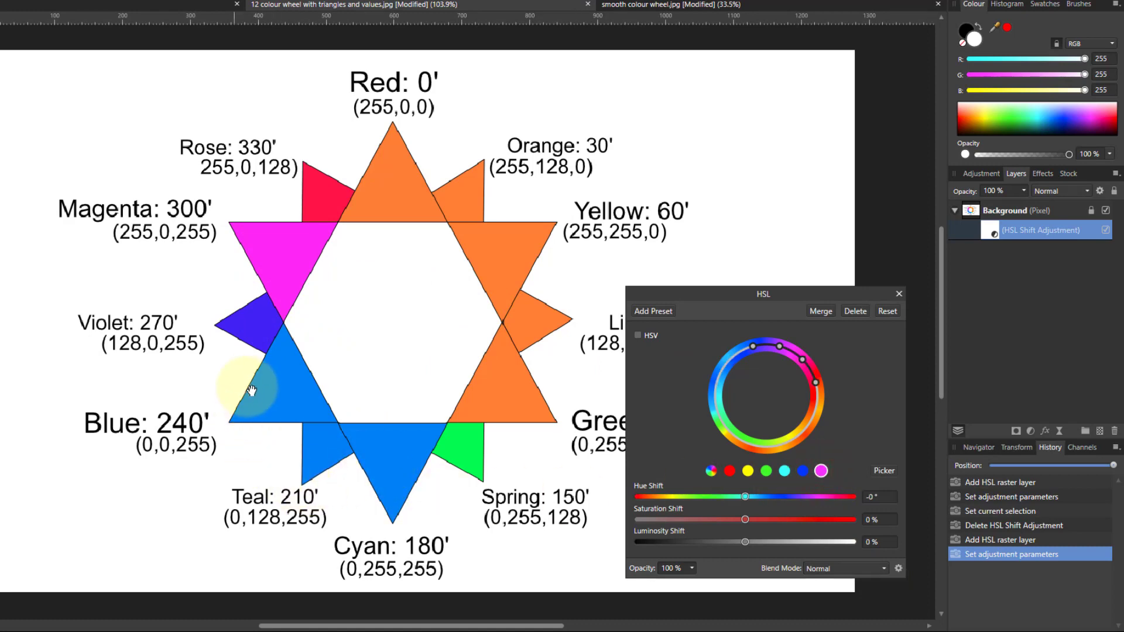
left_click(873, 498)
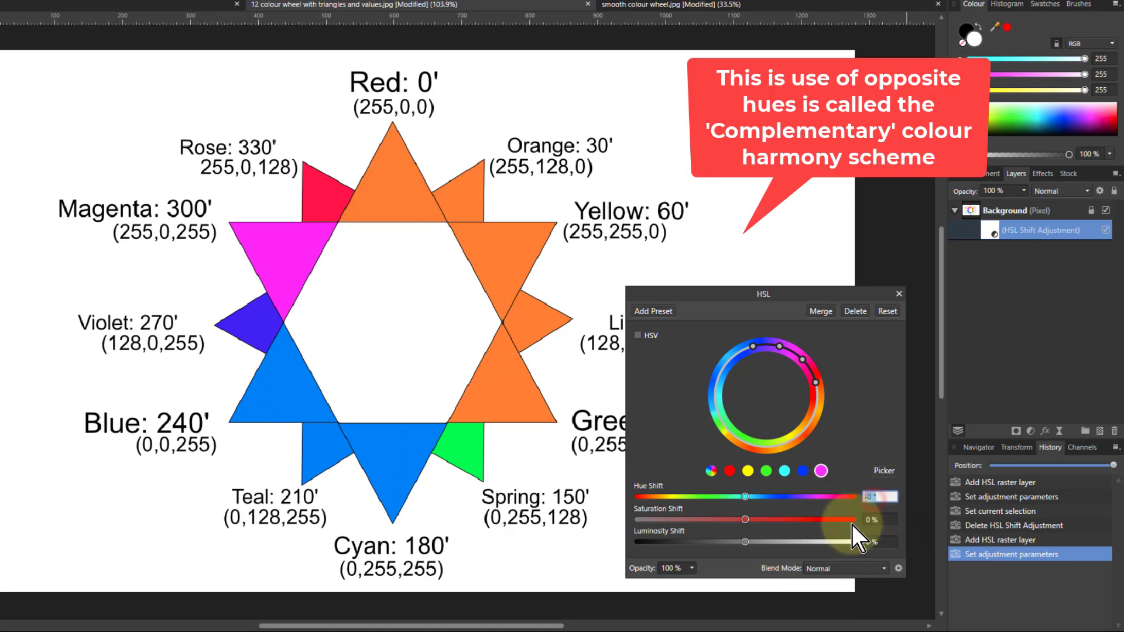
type("90")
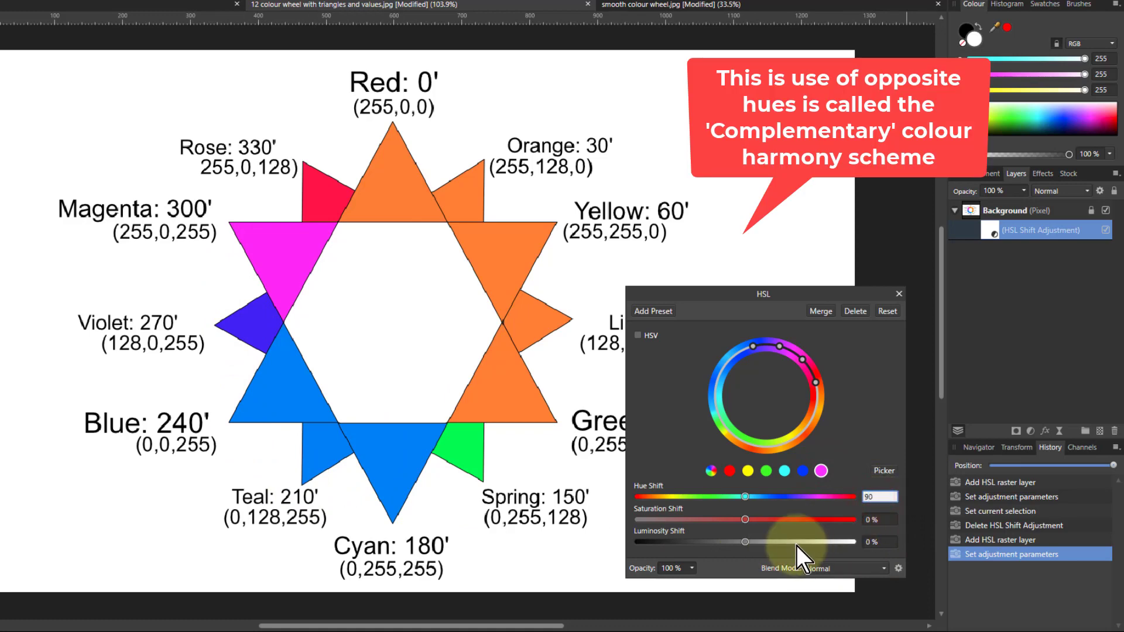
key("Return")
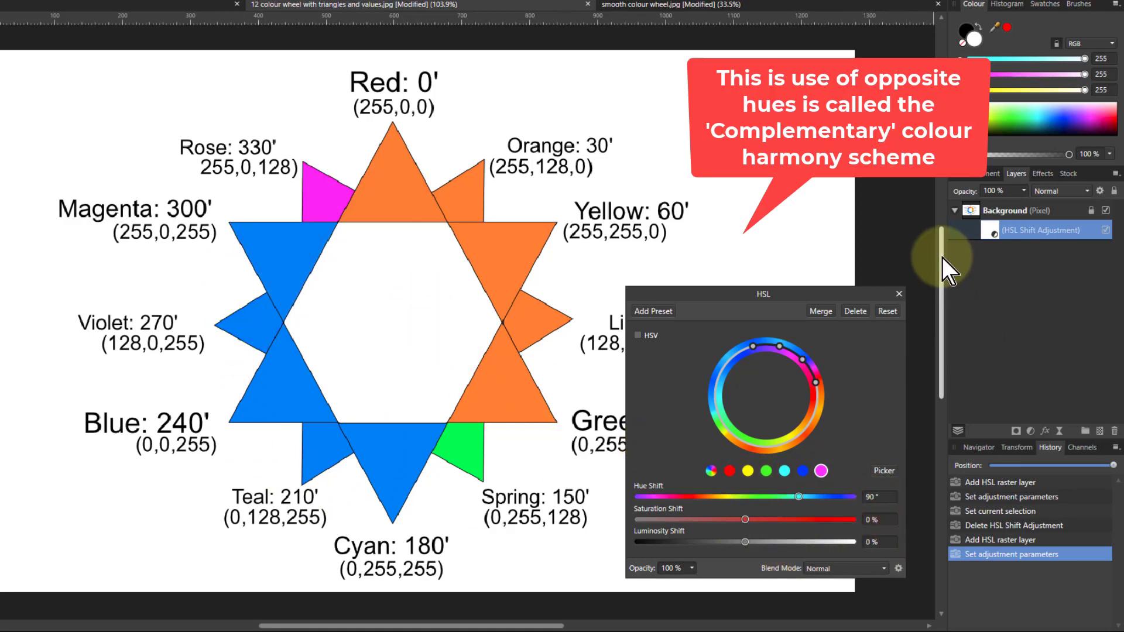
left_click(899, 295)
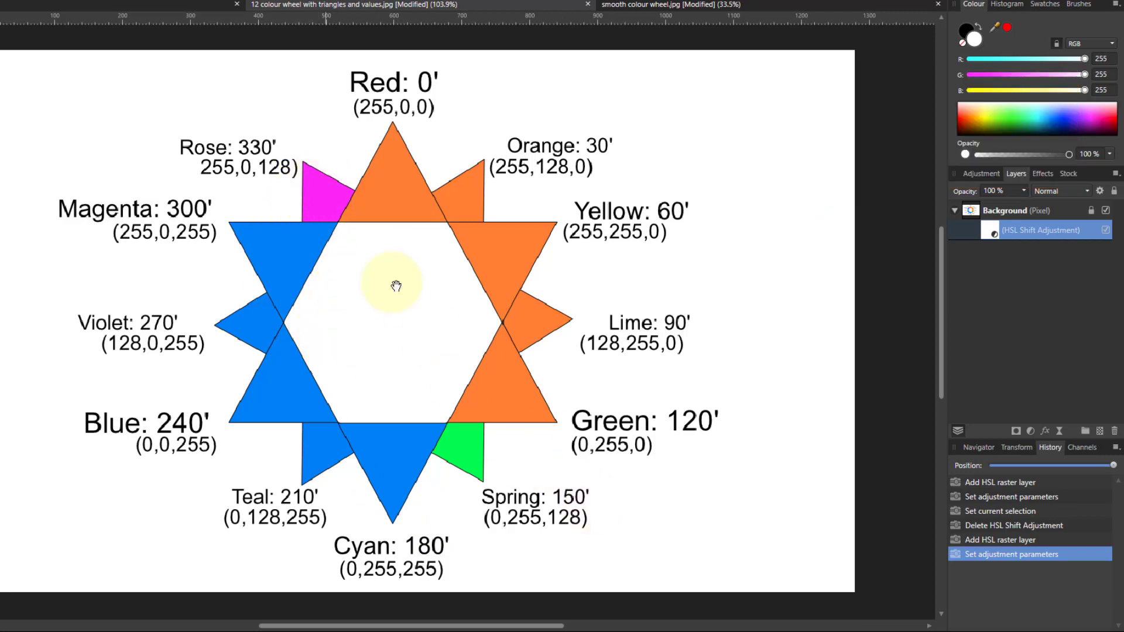
Paste the HSL Shift adjustment onto the street photo's Background layer
left_click(989, 230)
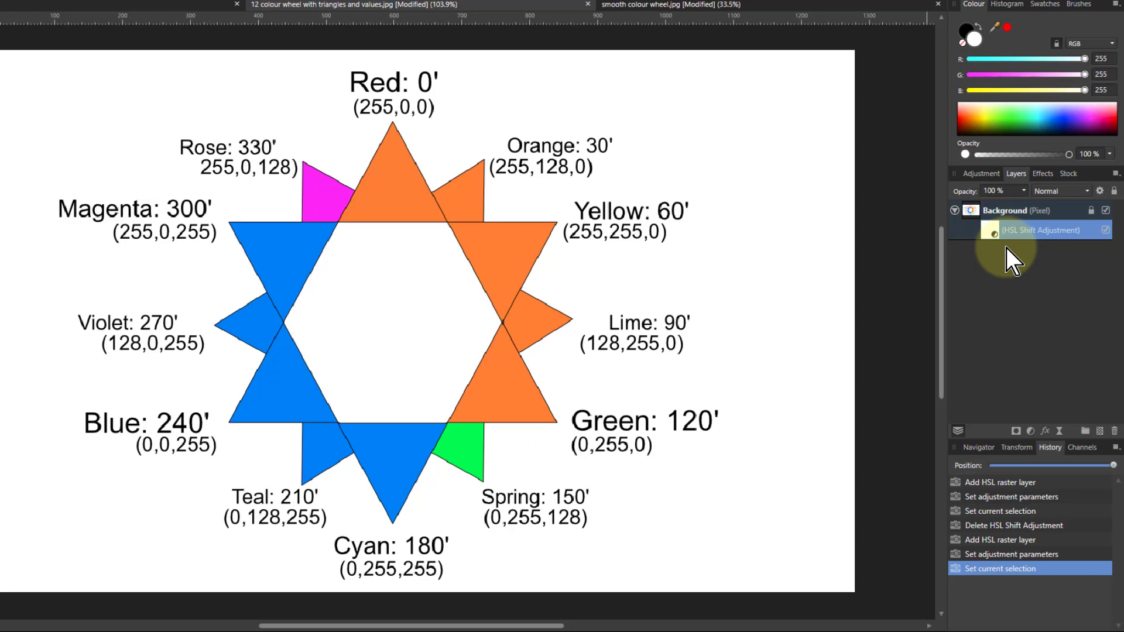
left_click(185, 5)
left_click(994, 212)
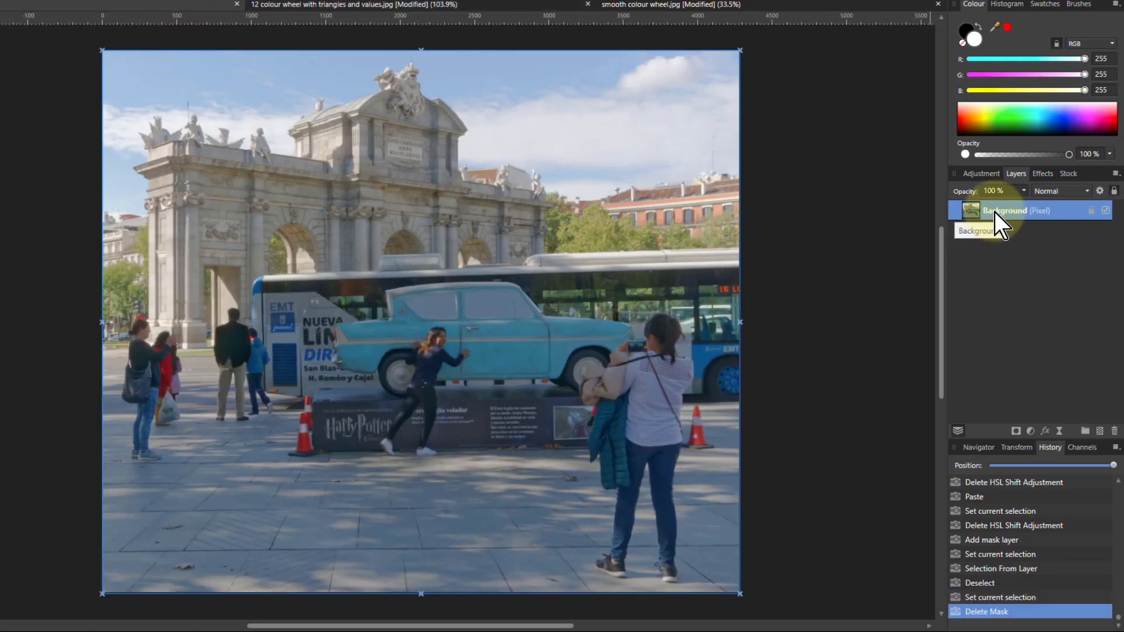
key("ctrl+v")
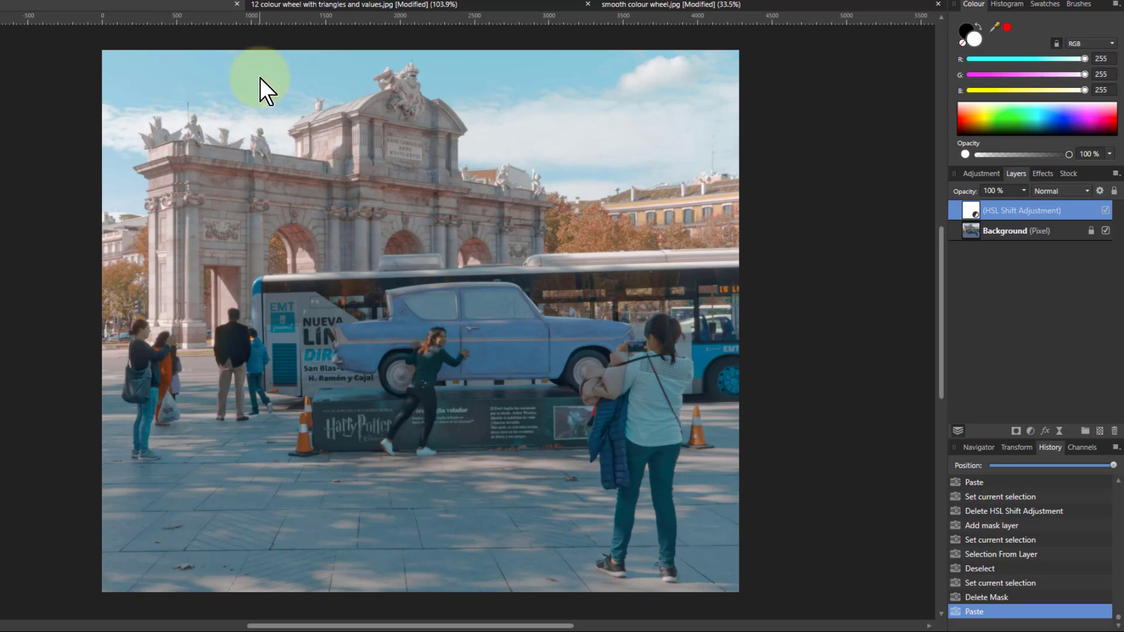
Toggle the pasted adjustment off and on to compare, then return to the triangle wheel
left_click(1106, 210)
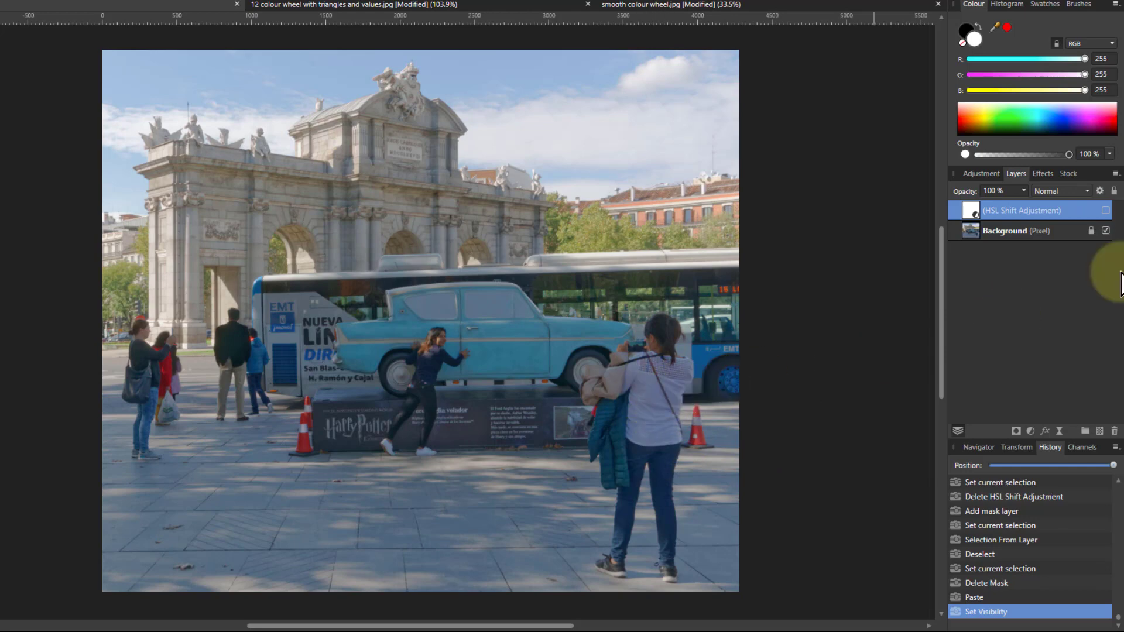
left_click(1105, 210)
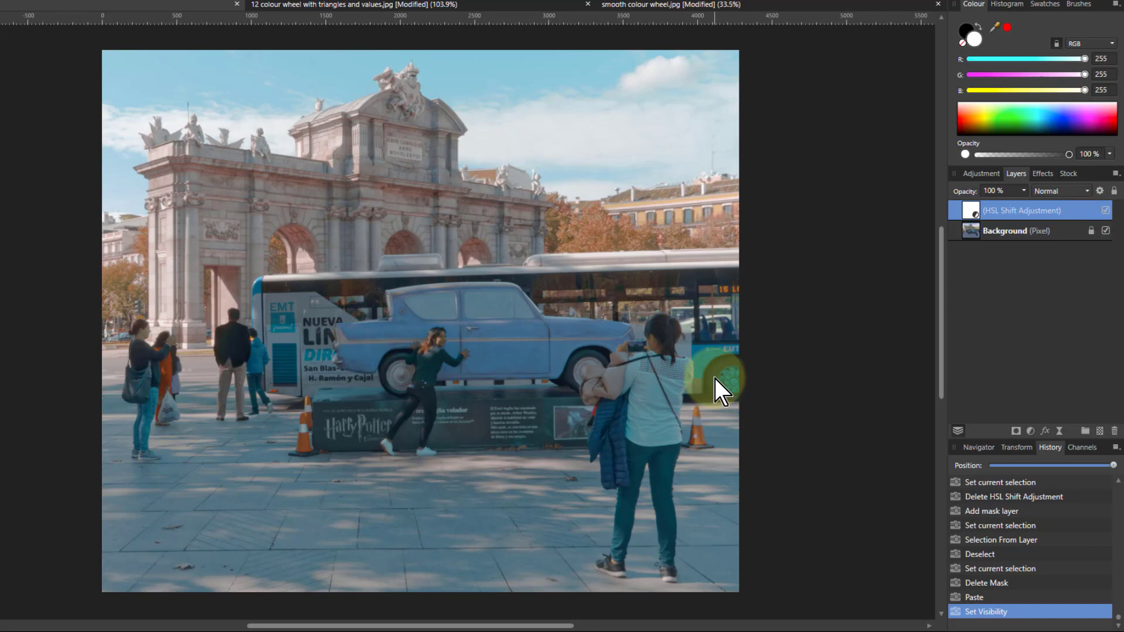
left_click(368, 6)
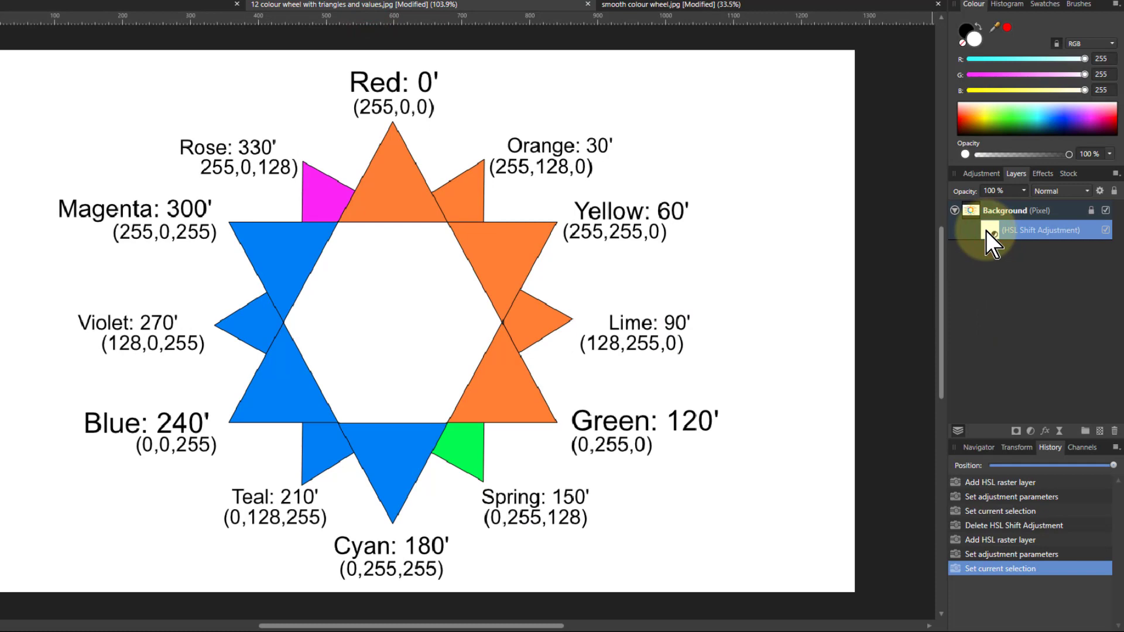
Paste the HSL Shift onto the smooth colour wheel and reopen its red-range settings
left_click(654, 6)
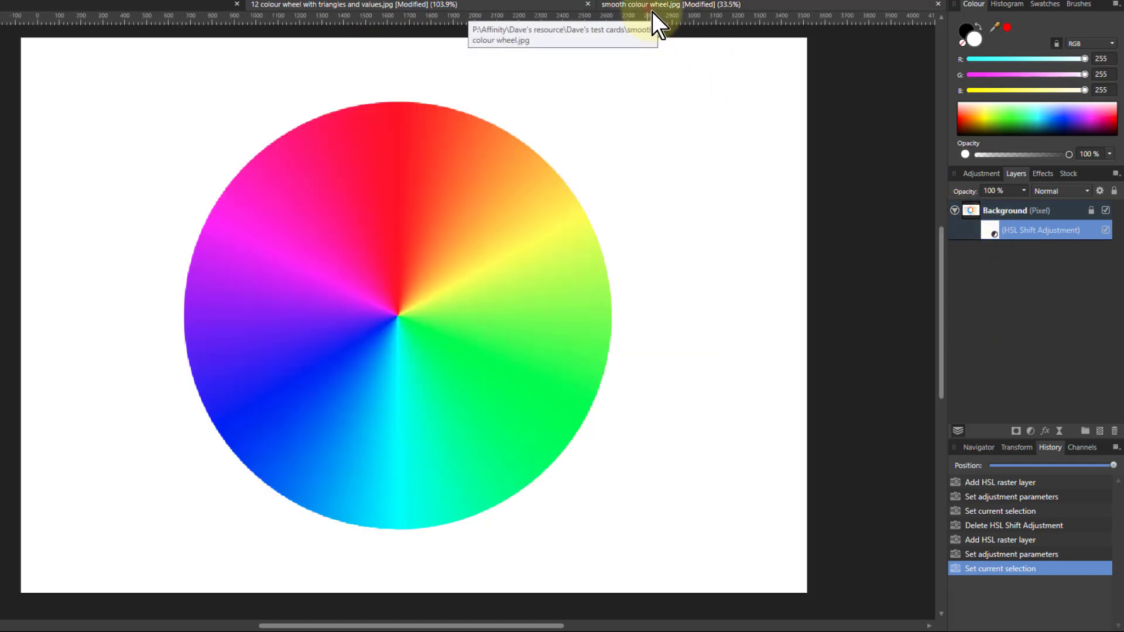
key("ctrl+v")
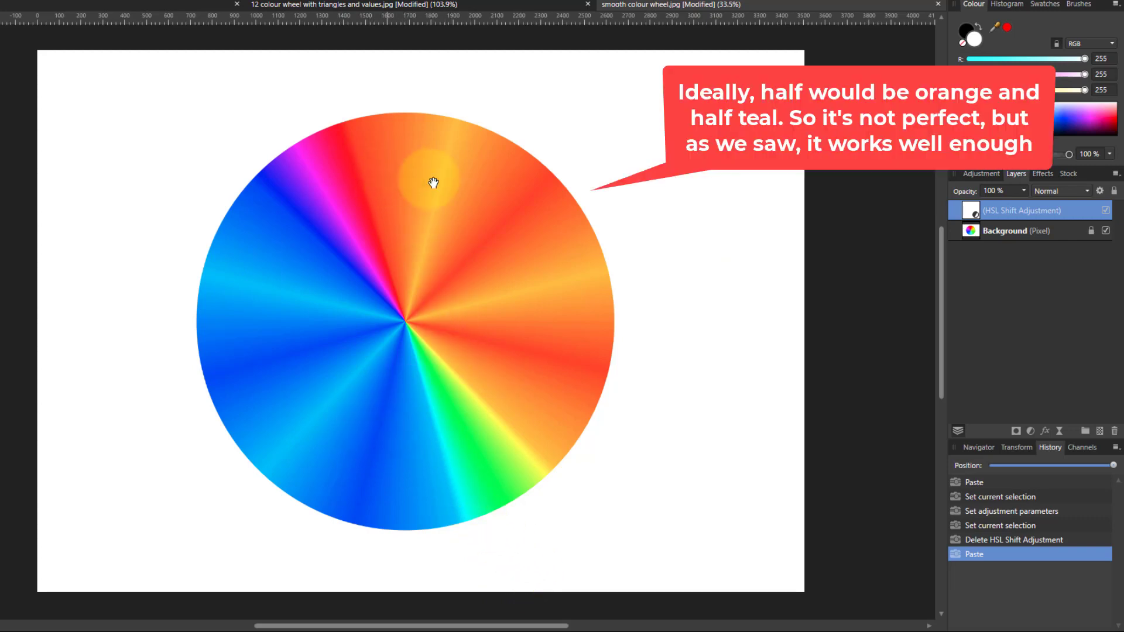
double_click(973, 211)
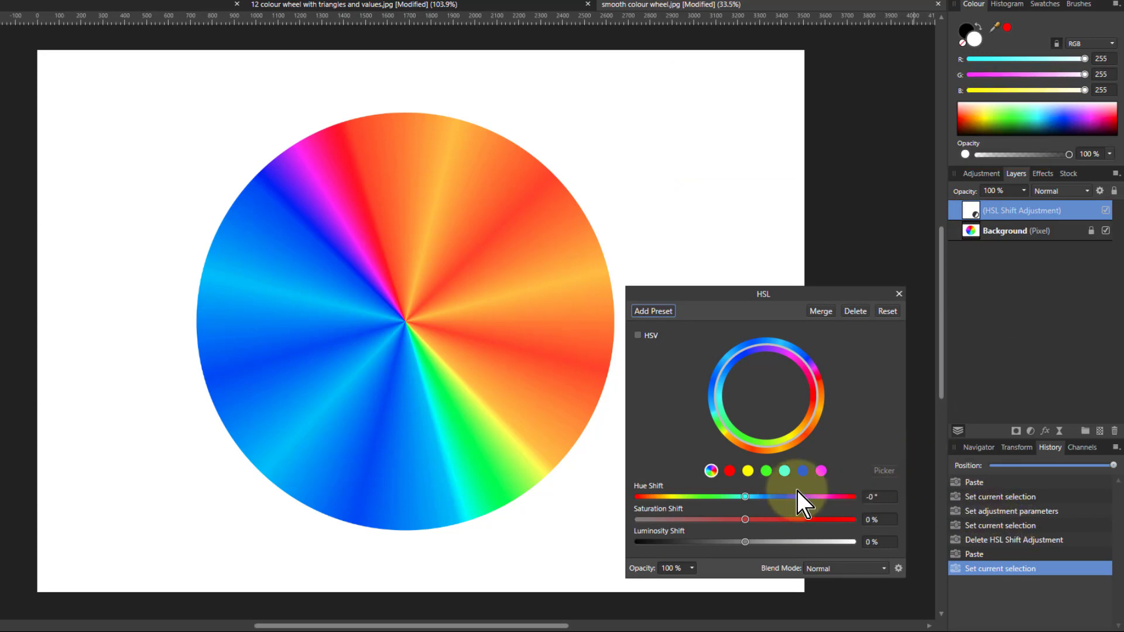
left_click(730, 471)
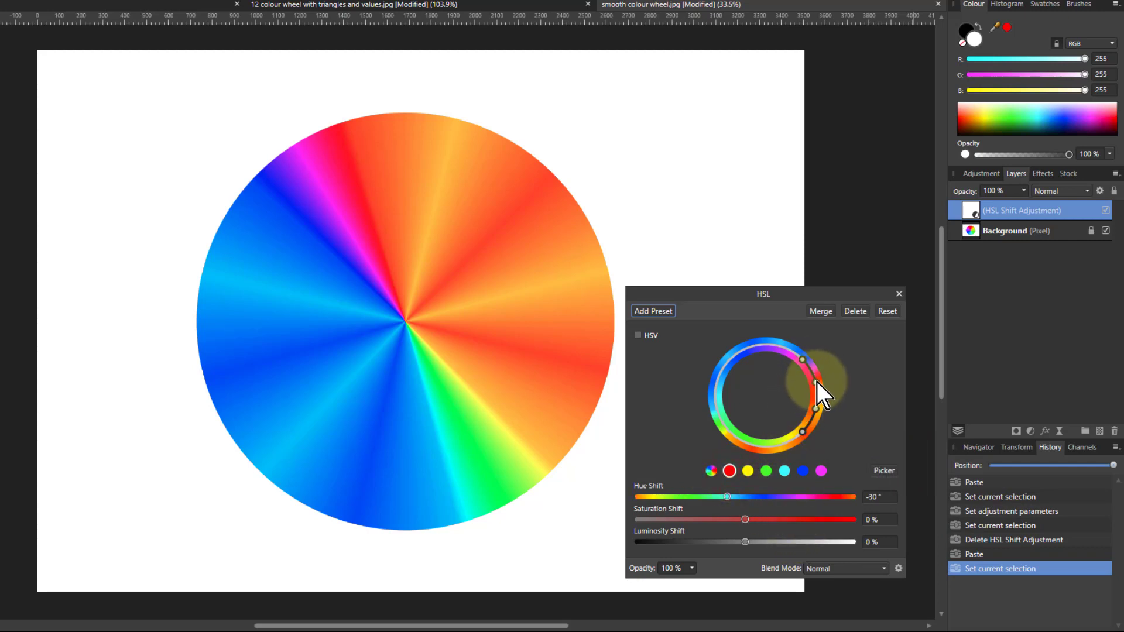